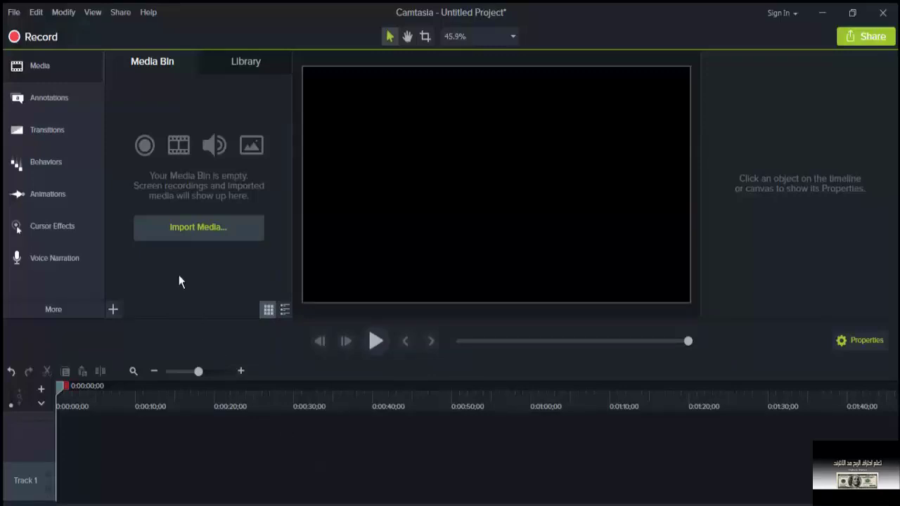
- Import the BlueStacks 3 video from the Desktop and add it to the timeline at the playhead
left_click_drag(303, 273, 692, 303)
left_click_drag(435, 459, 105, 460)
left_click(173, 233)
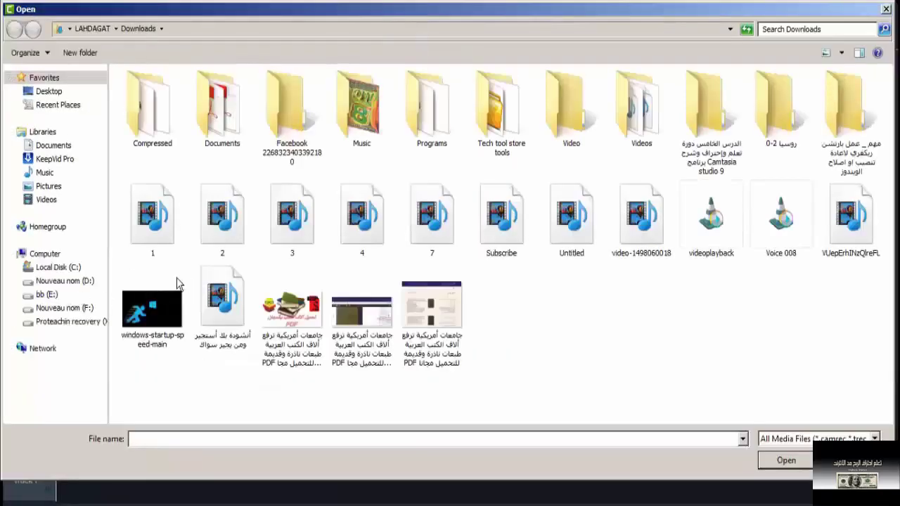
left_click(48, 91)
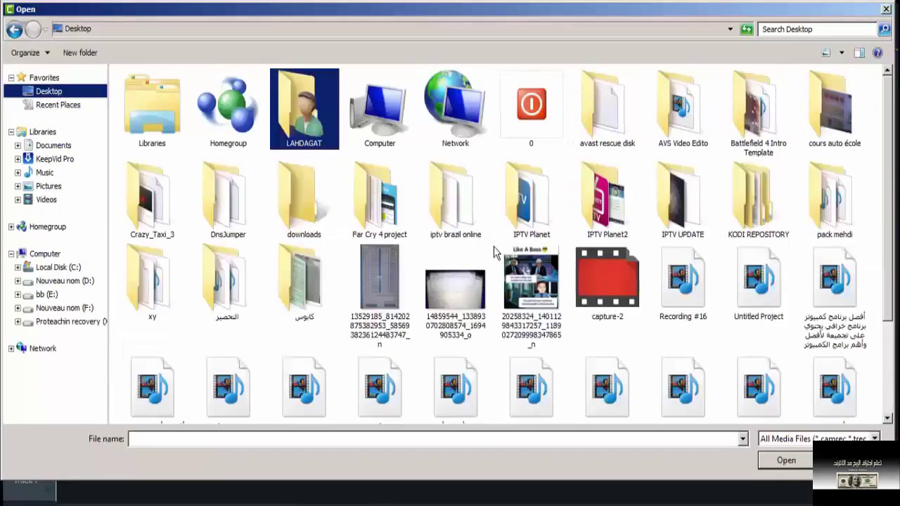
left_click(454, 409)
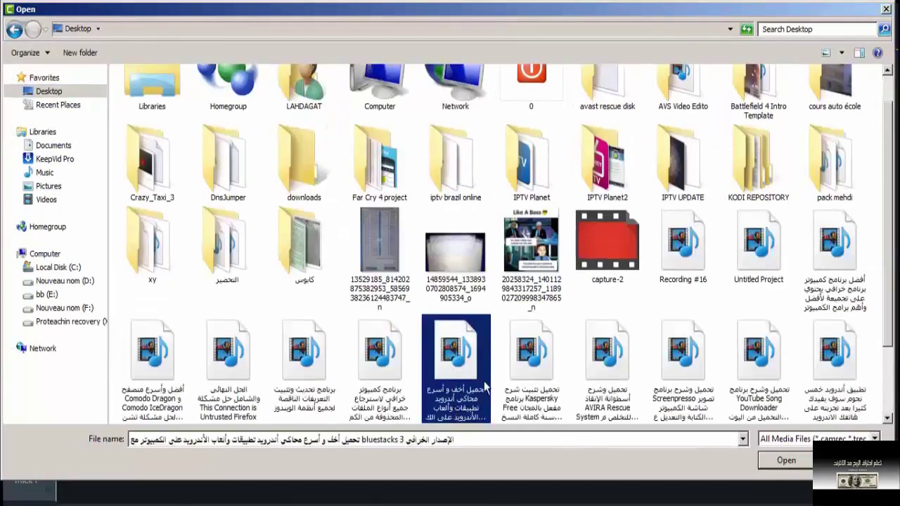
double_click(470, 370)
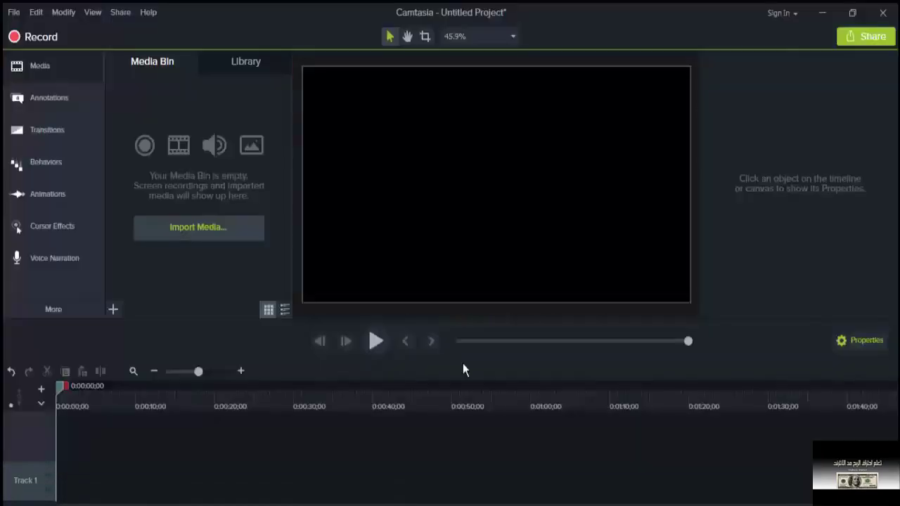
right_click(158, 130)
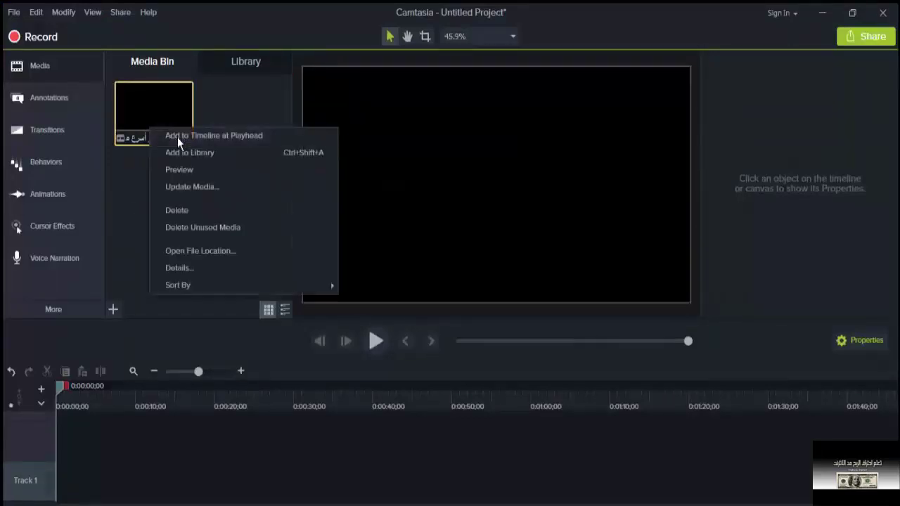
left_click(177, 136)
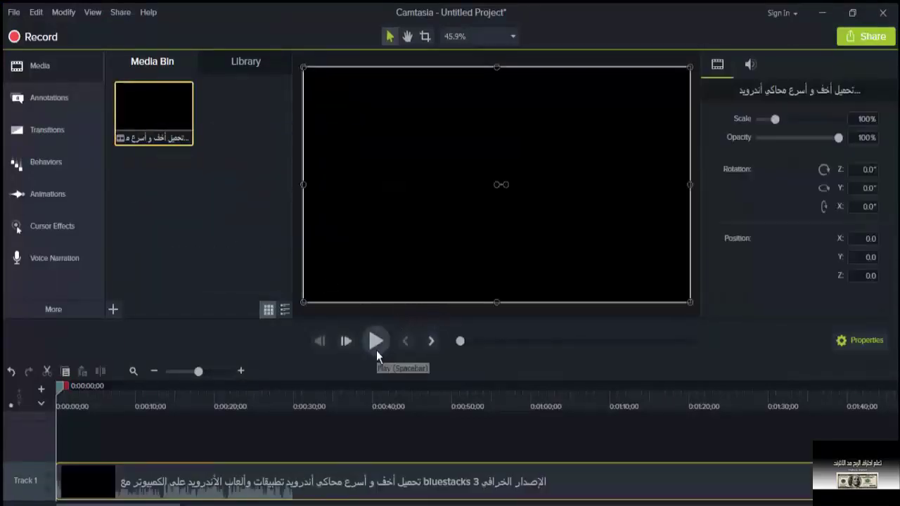
- Silence the video clip's audio on the timeline, preview its opening and return the playhead to the start
right_click(255, 493)
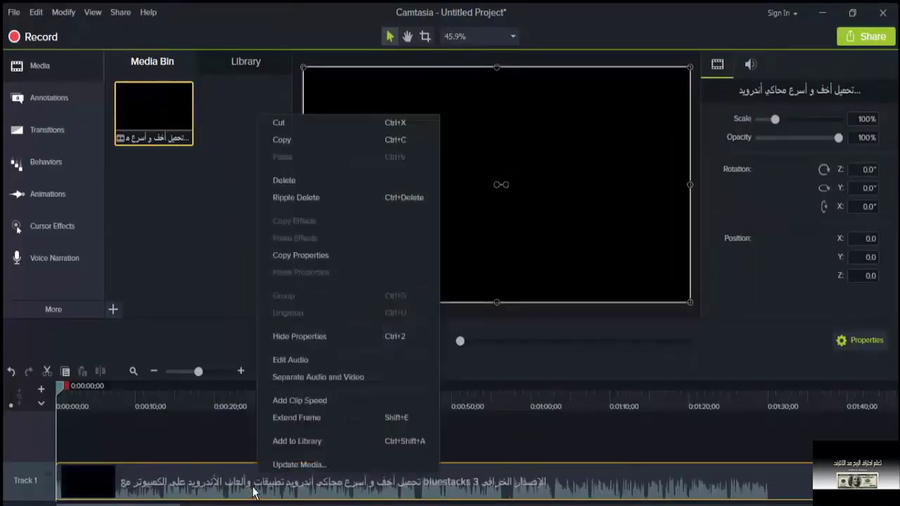
left_click(285, 360)
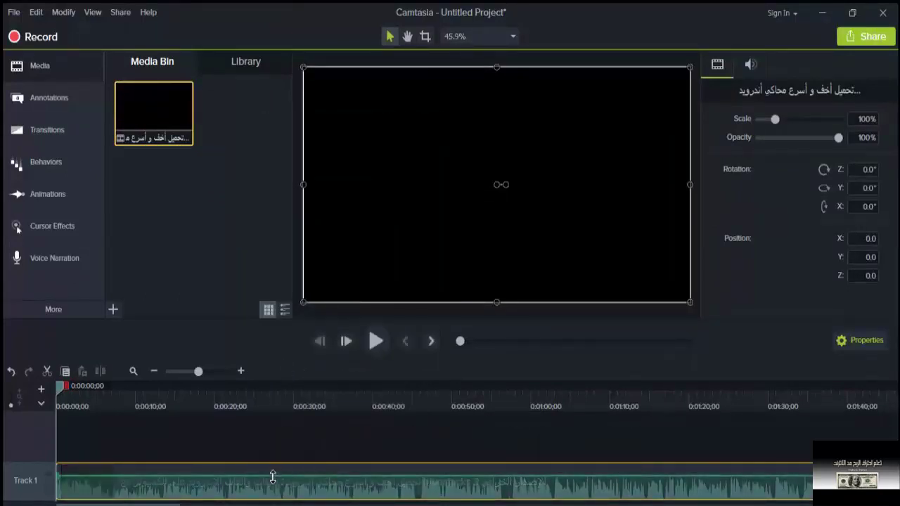
left_click(272, 429)
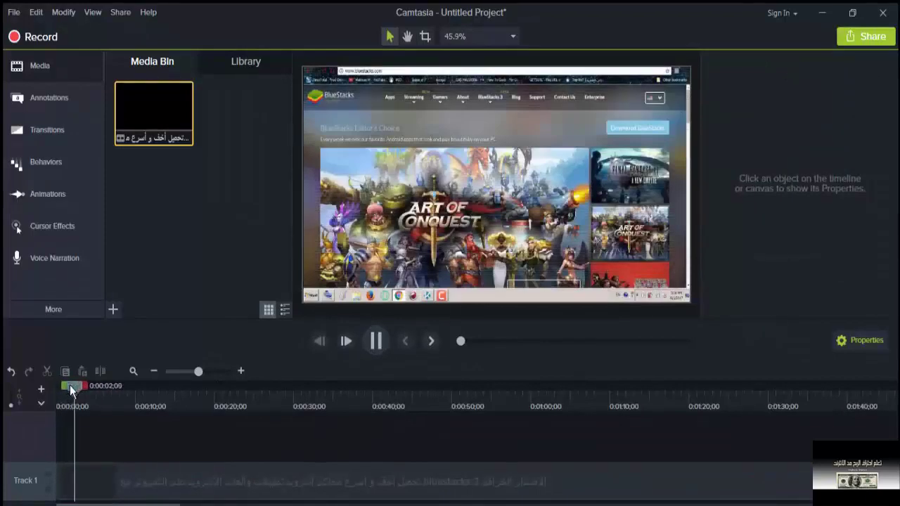
left_click_drag(70, 386, 3, 421)
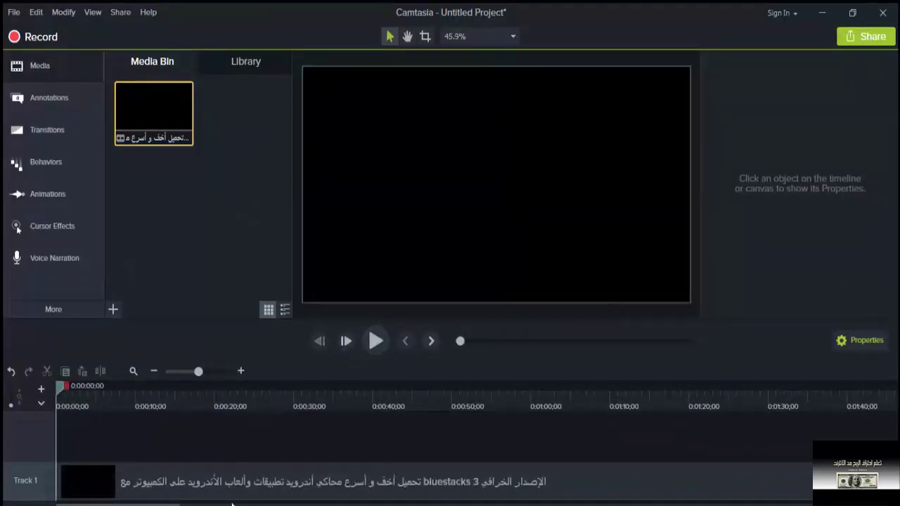
- Show the Legacy callout style and add its solid teal rectangle callout above the video
left_click(221, 482)
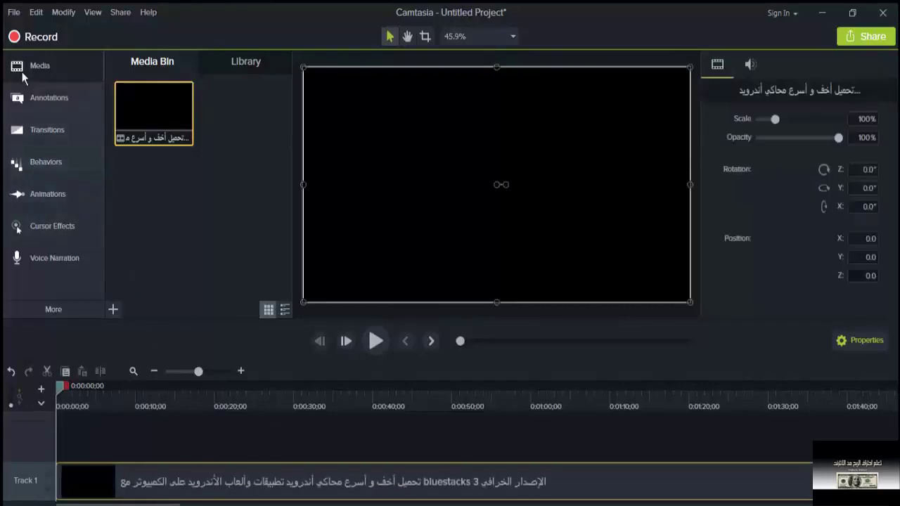
left_click(41, 104)
left_click(274, 116)
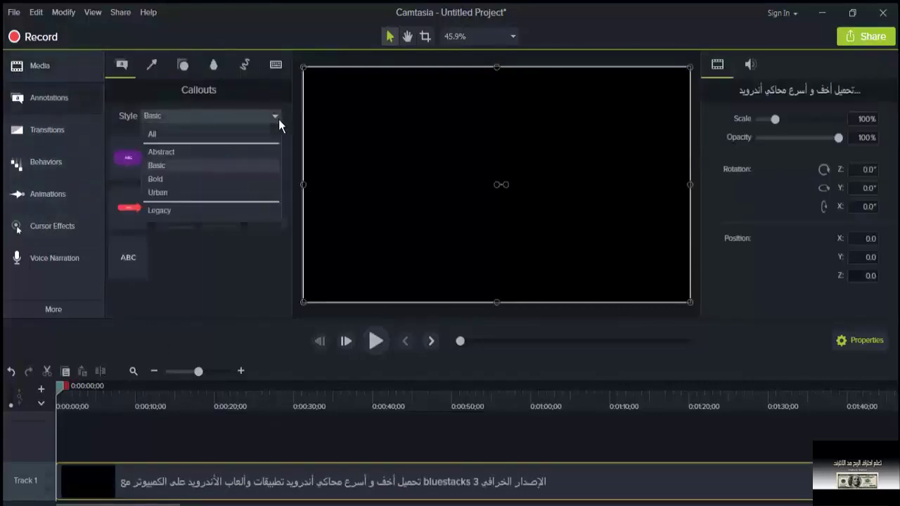
left_click(173, 211)
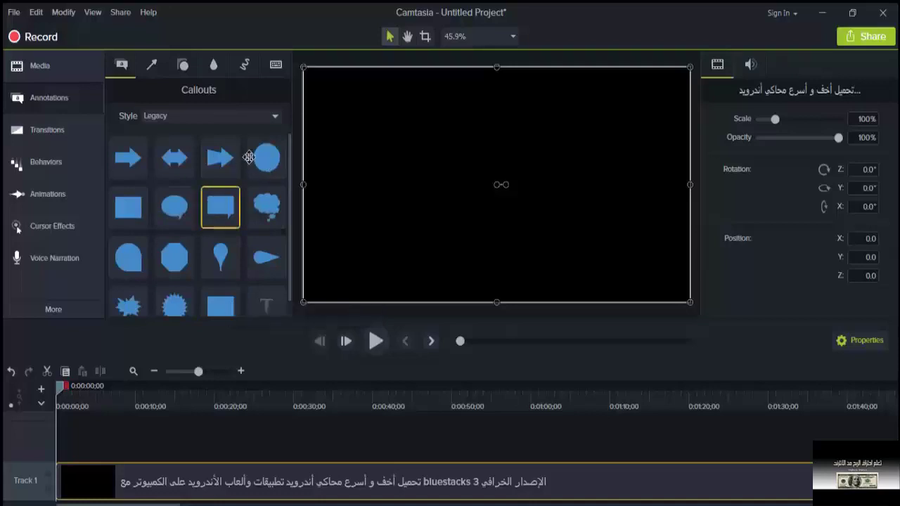
left_click(277, 322)
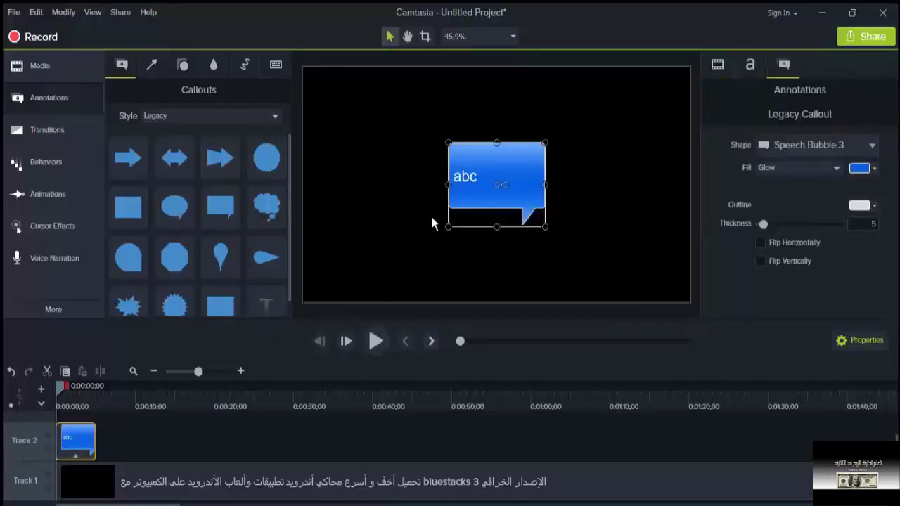
left_click(11, 373)
scroll(181, 251, "down", 1)
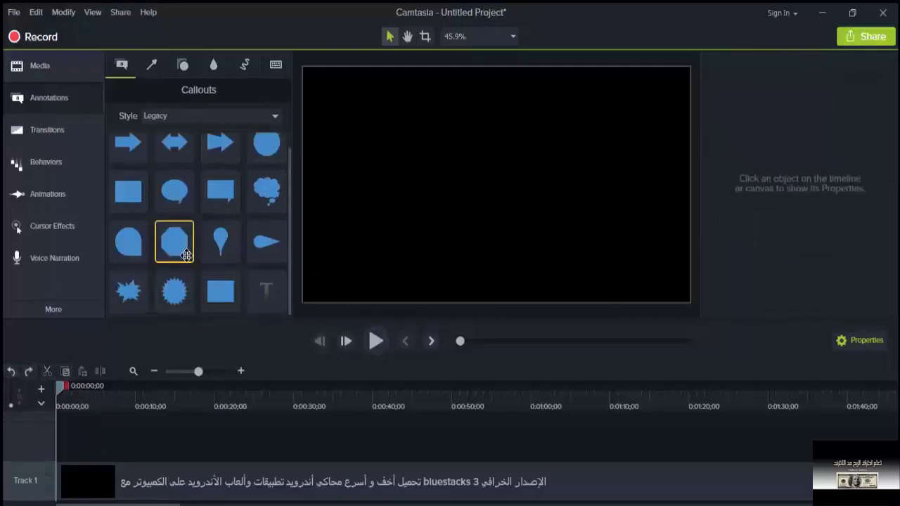
left_click(246, 305)
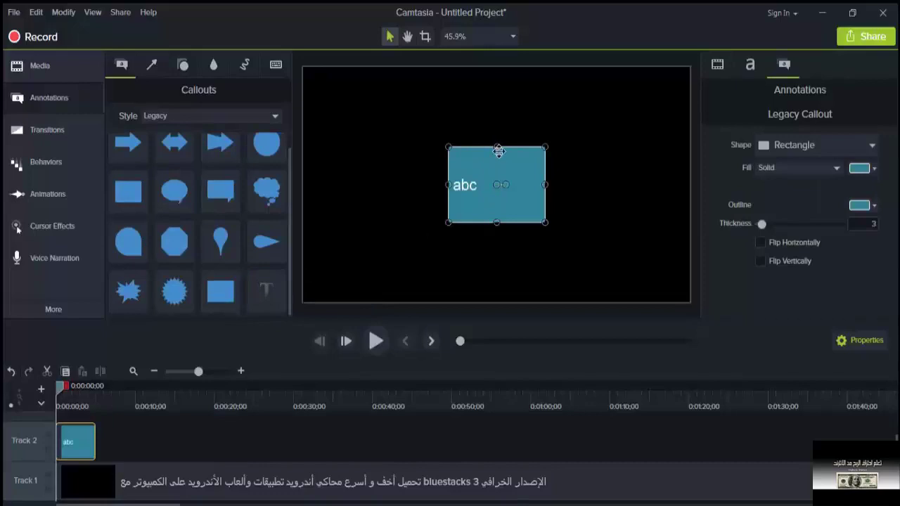
- Remove the rectangle's placeholder text and reshape it into a thin bar across the full width of the canvas's lower edge
left_click_drag(497, 148, 497, 169)
double_click(477, 193)
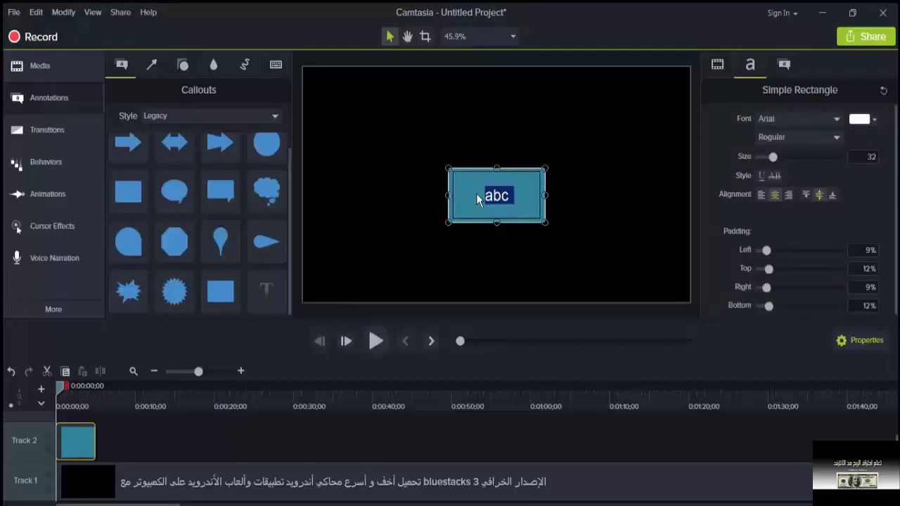
key("Delete")
left_click_drag(476, 197, 333, 272)
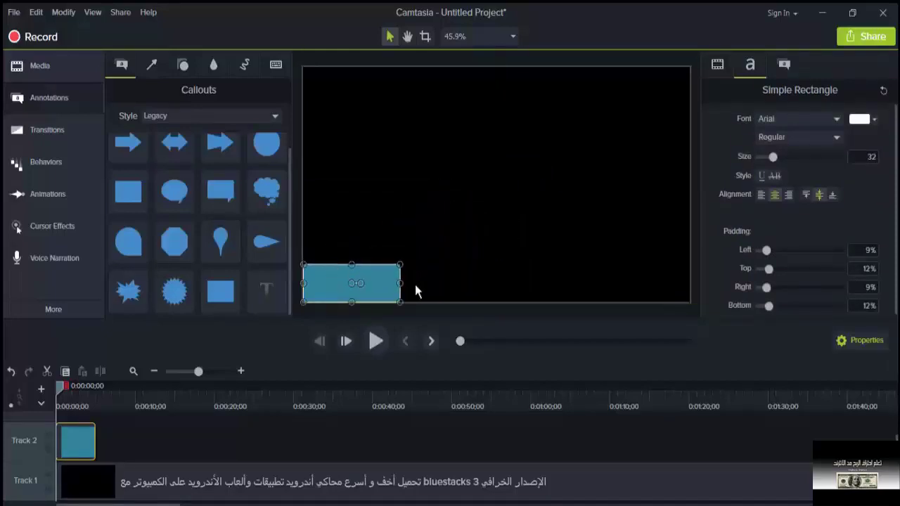
left_click_drag(398, 283, 689, 284)
mouse_move(496, 265)
left_mouse_down()
mouse_move(497, 276)
mouse_move(486, 269)
left_mouse_up()
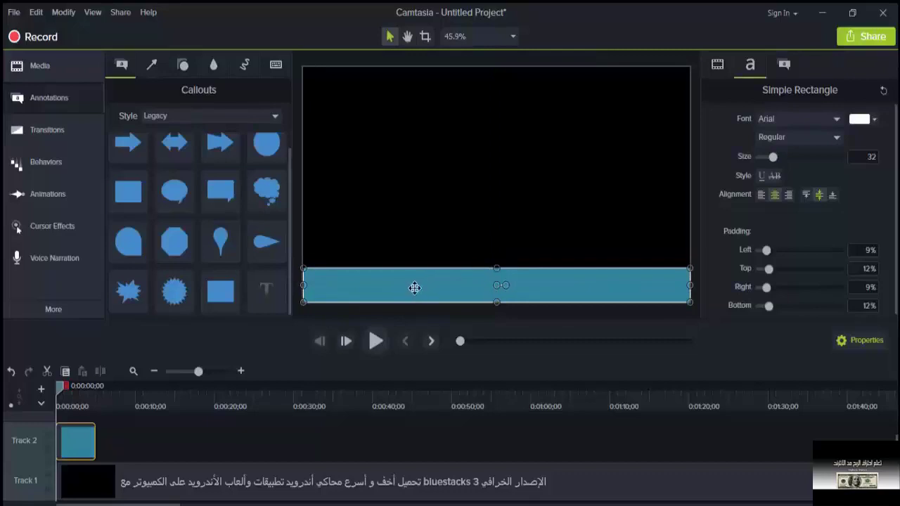
left_click(305, 434)
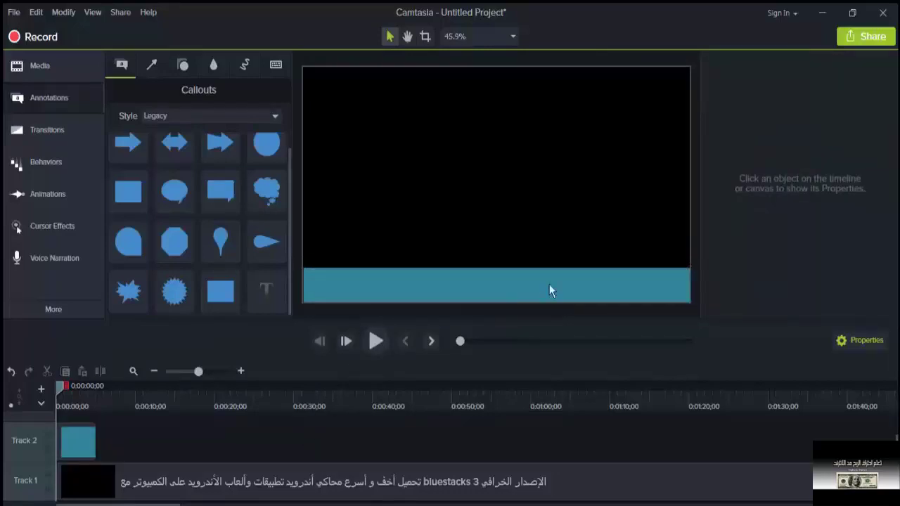
- Add a Legacy text callout reading "بسم الله الرحمان الرحيم مرحبا بكم أرجو أن تزورو موقعنا مدونة البتعليم المجاني" and widen its box
left_click(281, 299)
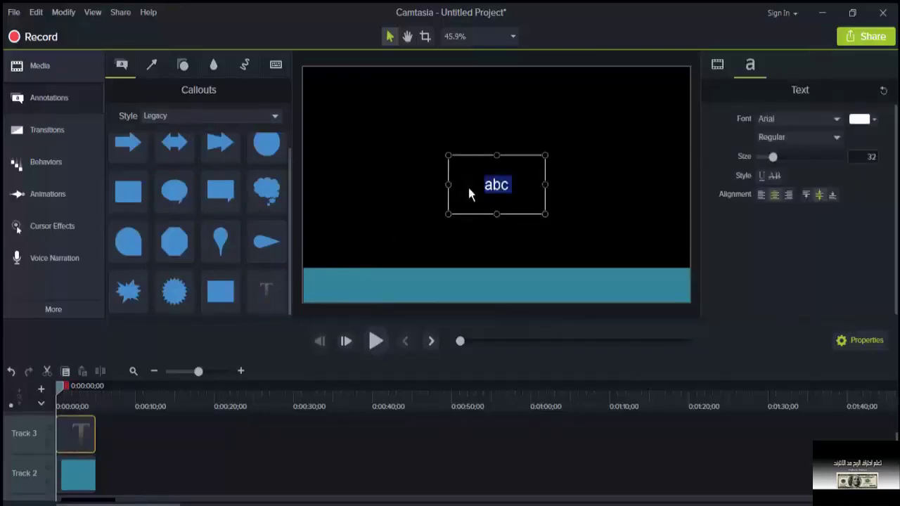
type("بسم الله الرحمان الرحيم مرحبا بكم أرجو أن تزورو")
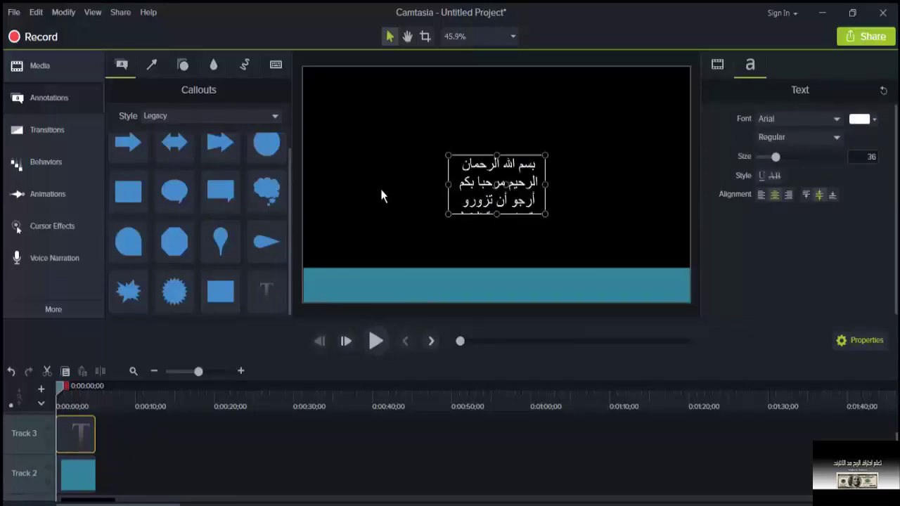
left_click_drag(447, 184, 331, 184)
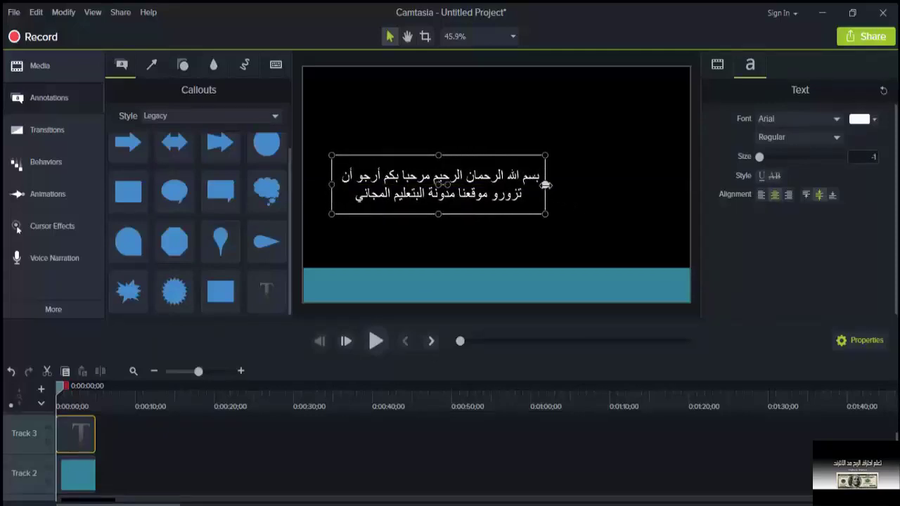
left_click_drag(548, 184, 680, 185)
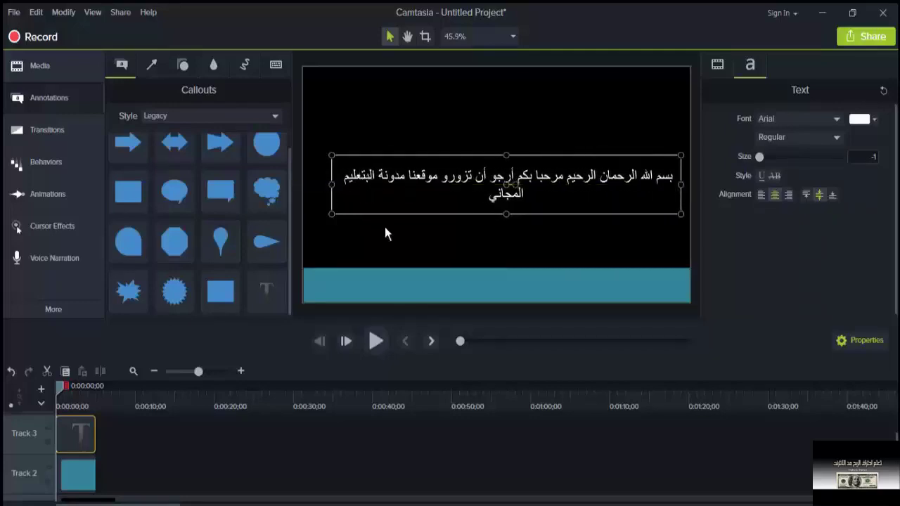
- Place the text over the teal bar at size 34 and widen its box to the full canvas width
left_click_drag(367, 173, 413, 287)
mouse_move(759, 156)
left_mouse_down()
mouse_move(798, 160)
mouse_move(774, 165)
left_mouse_up()
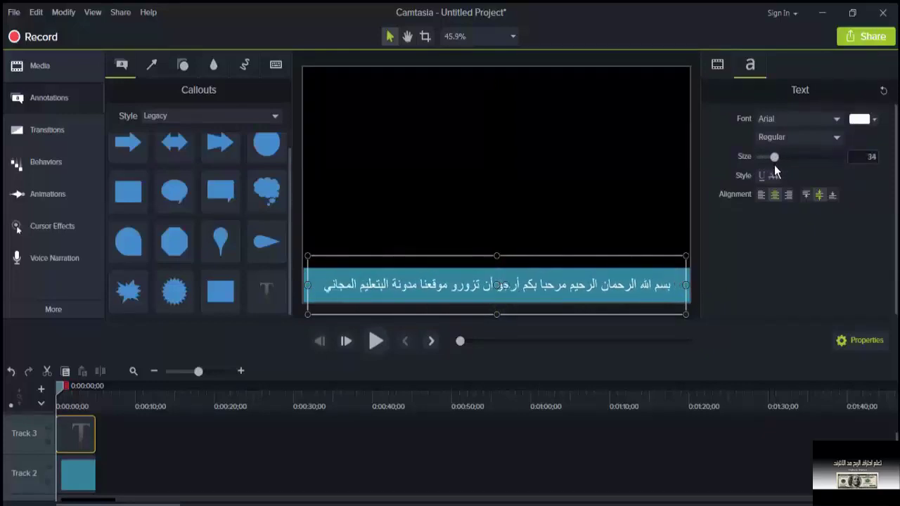
left_click_drag(307, 285, 304, 285)
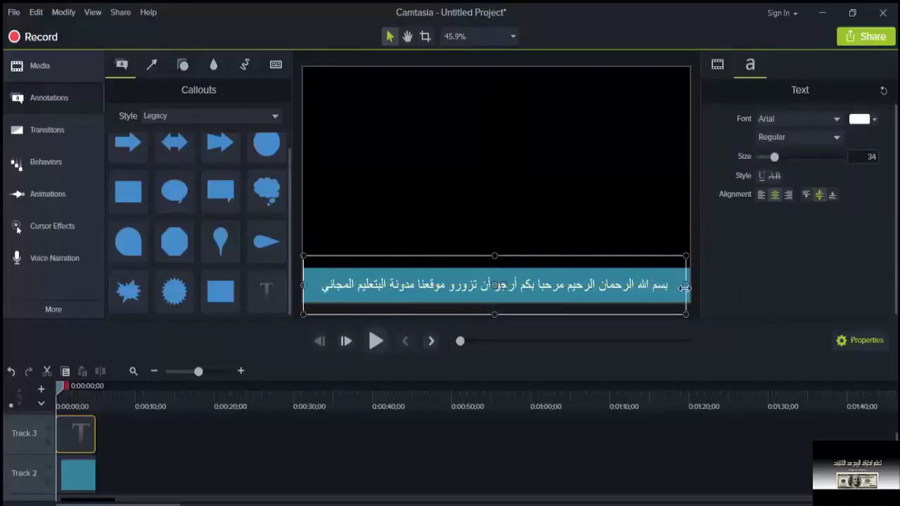
left_click_drag(684, 287, 689, 287)
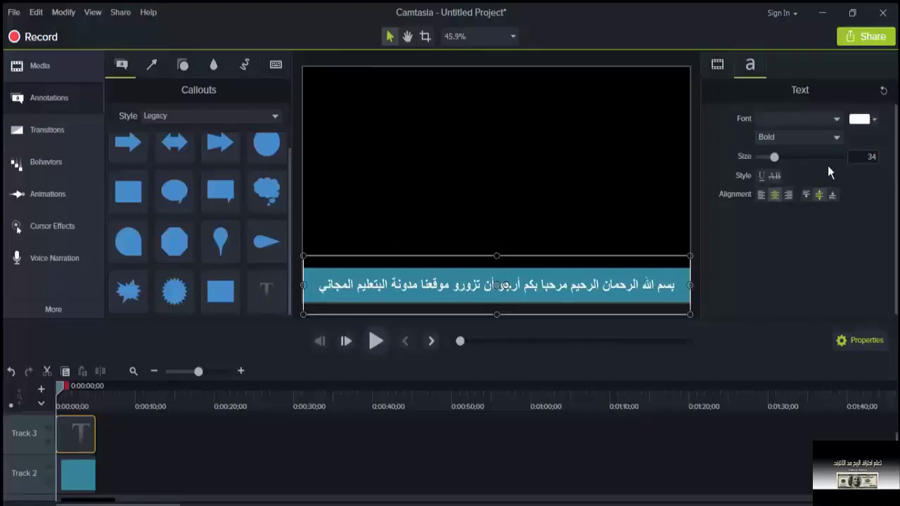
- Format the banner text as bold, size 36, in black
left_click_drag(778, 159, 776, 160)
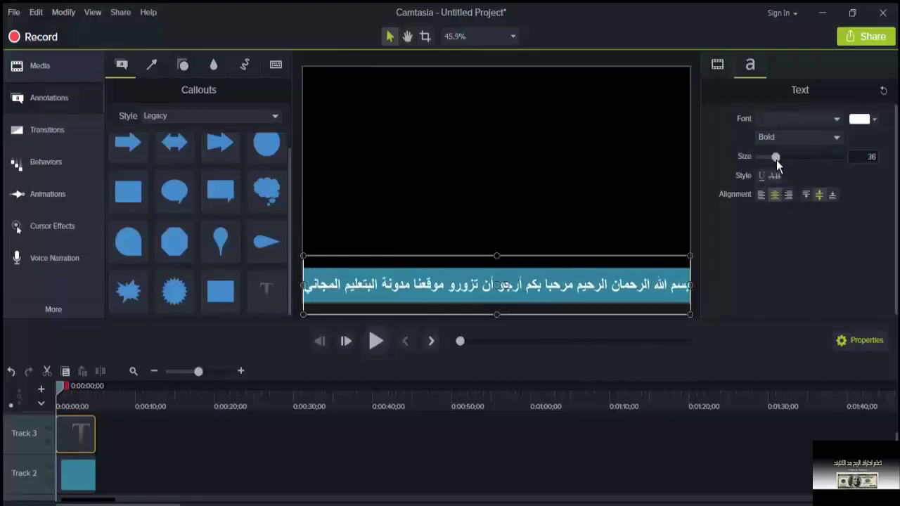
left_click(868, 120)
left_click(847, 164)
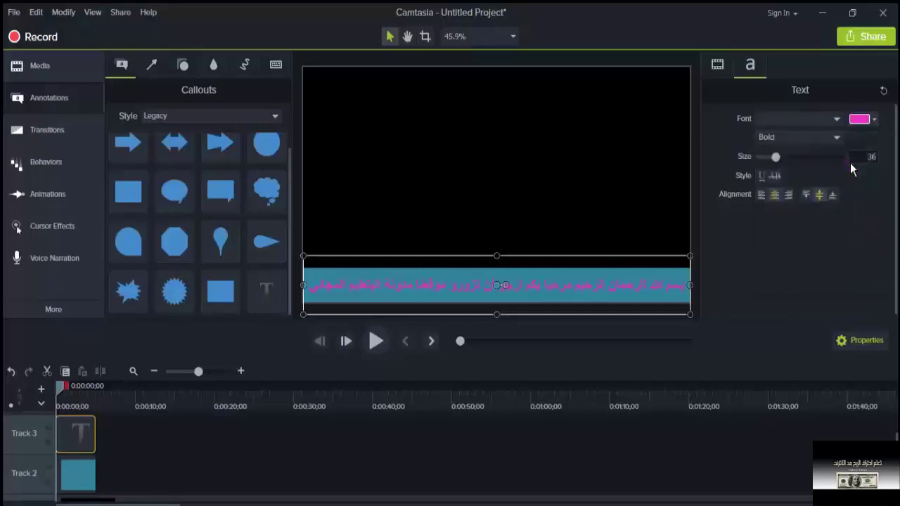
left_click(864, 121)
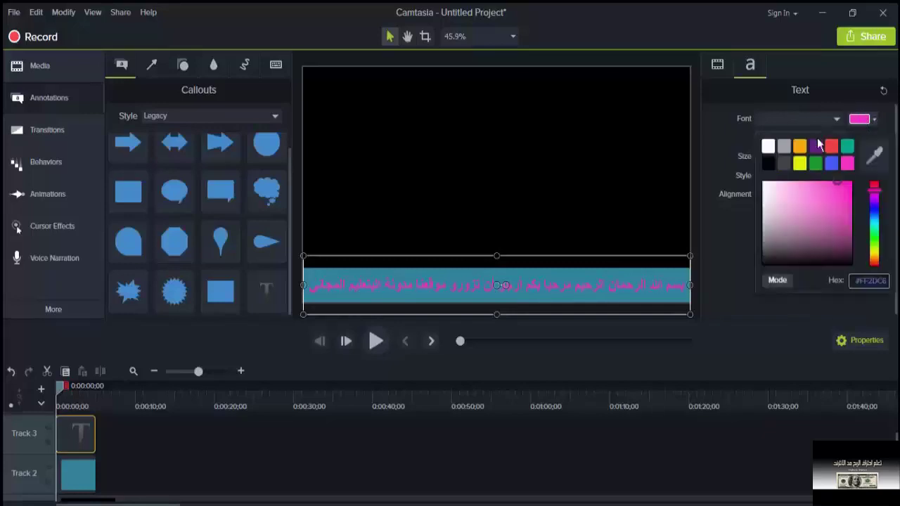
left_click(767, 163)
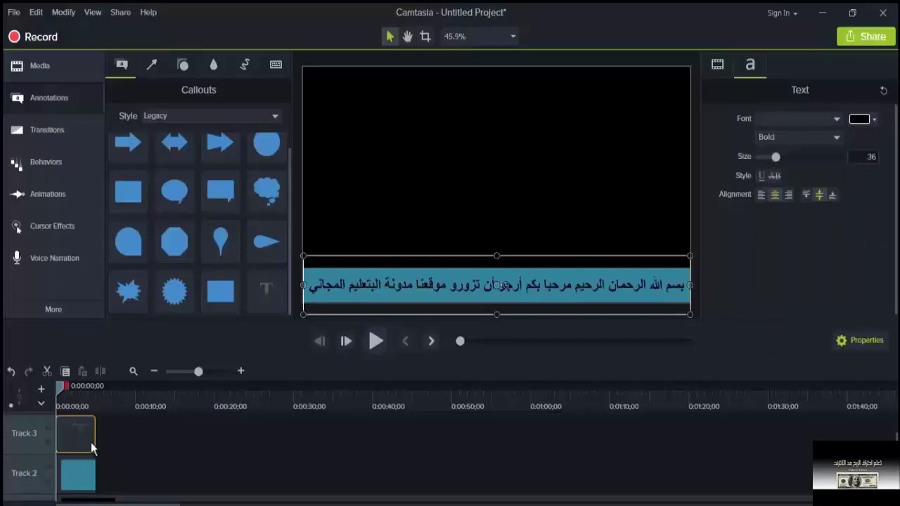
- Extend both the text clip and the rectangle clip on the timeline to about 22 seconds
left_click_drag(95, 440, 235, 438)
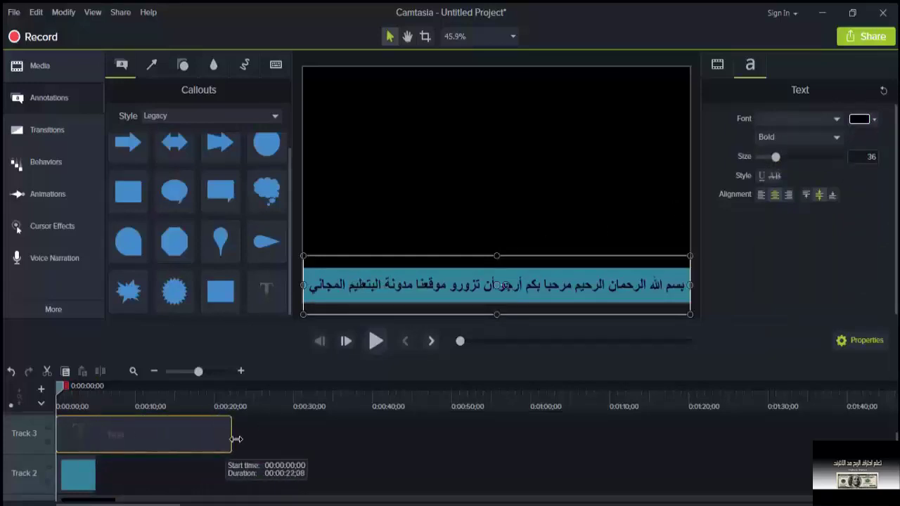
left_click_drag(96, 475, 235, 475)
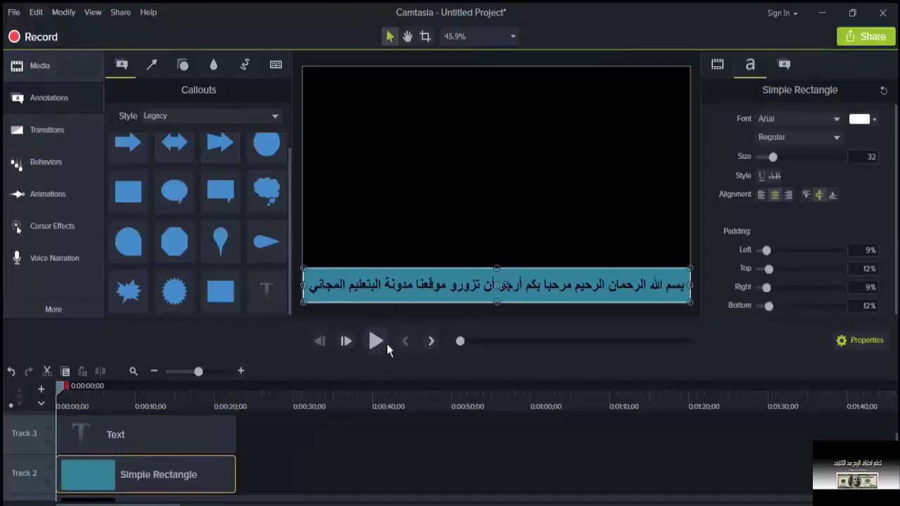
- Add a Custom animation to the banner text and move the text beyond the canvas's left edge
left_click(399, 286)
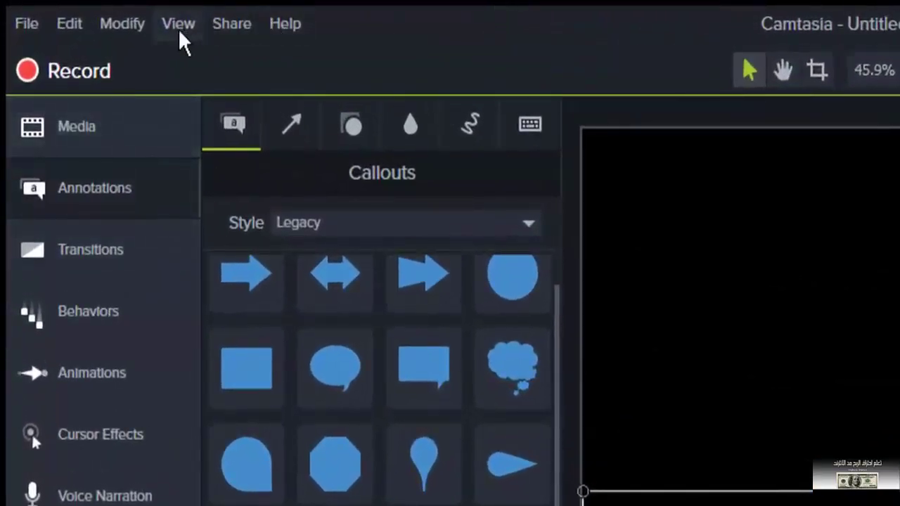
left_click(116, 27)
mouse_move(160, 136)
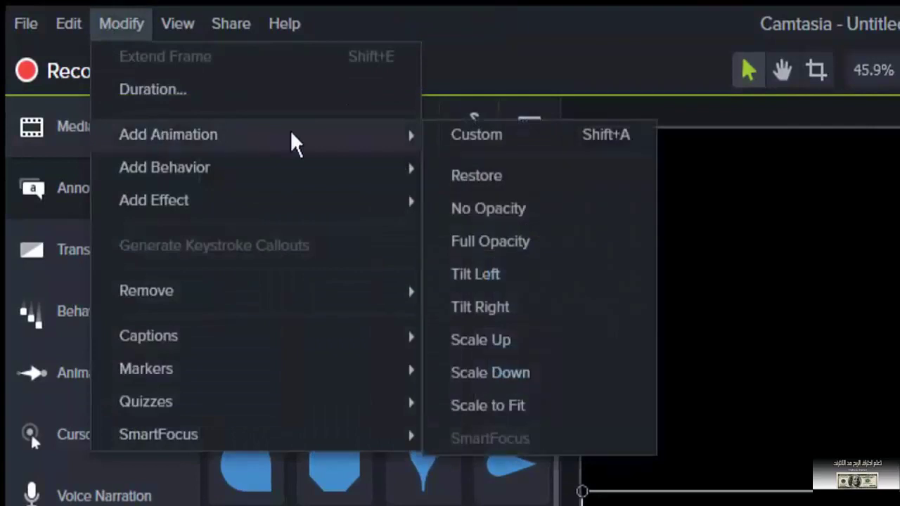
left_click(530, 143)
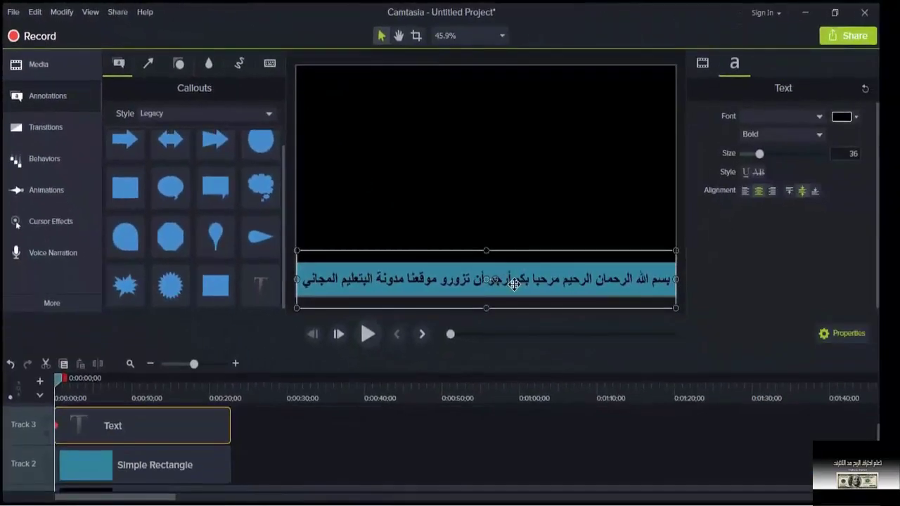
left_click_drag(515, 284, 126, 288)
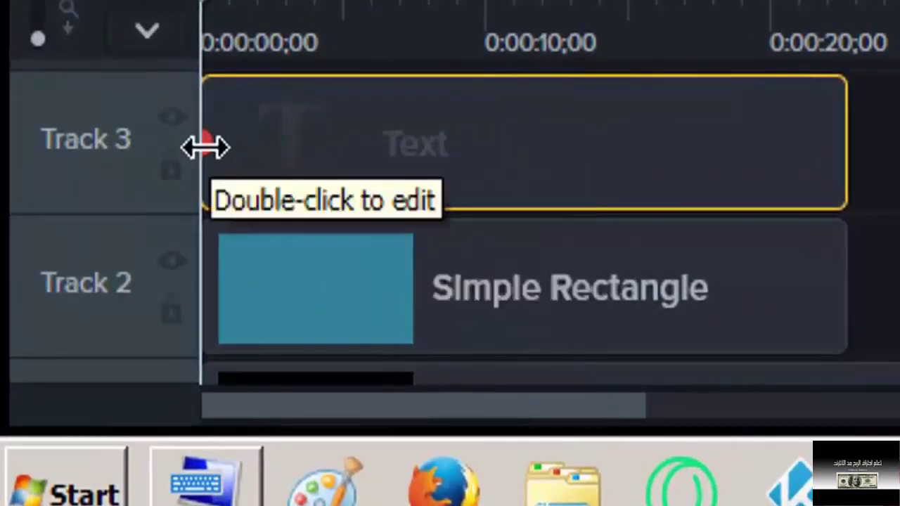
- Stretch the leftward text animation over the full clip length and play it back from the start
left_click_drag(207, 144, 842, 151)
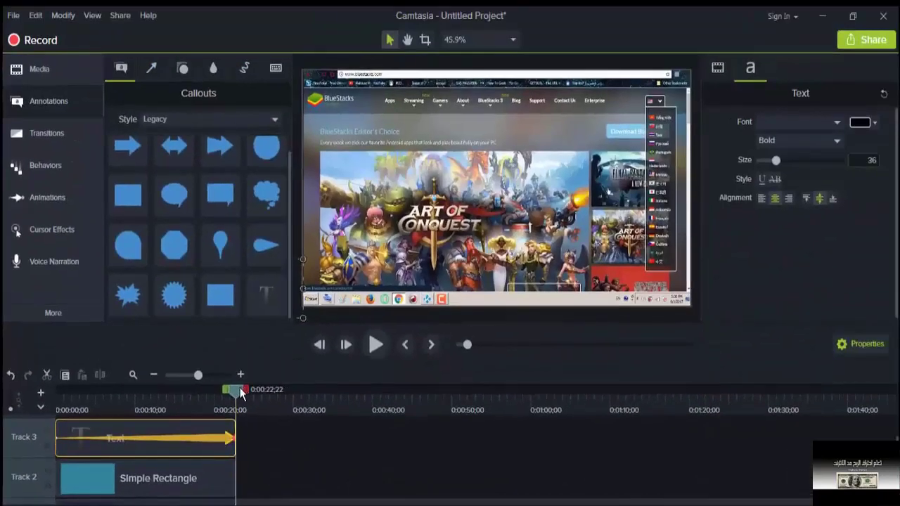
left_click_drag(239, 391, 34, 396)
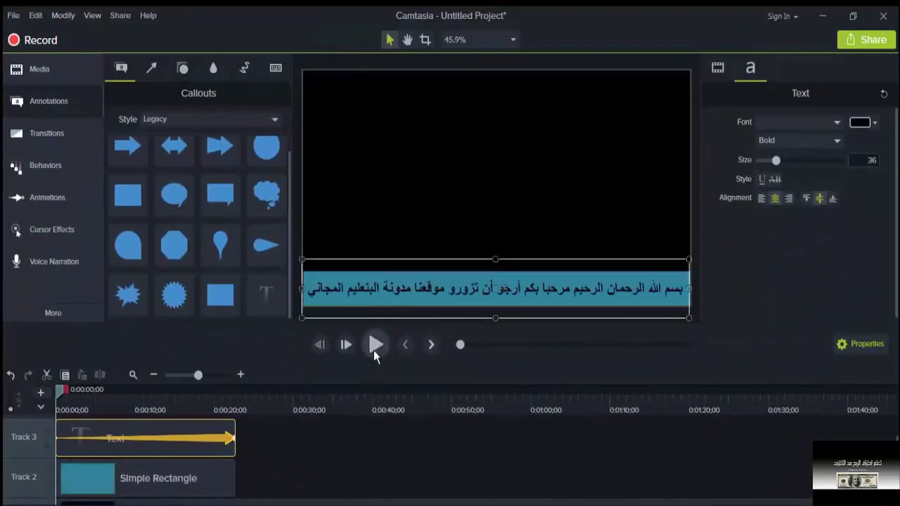
left_click(373, 350)
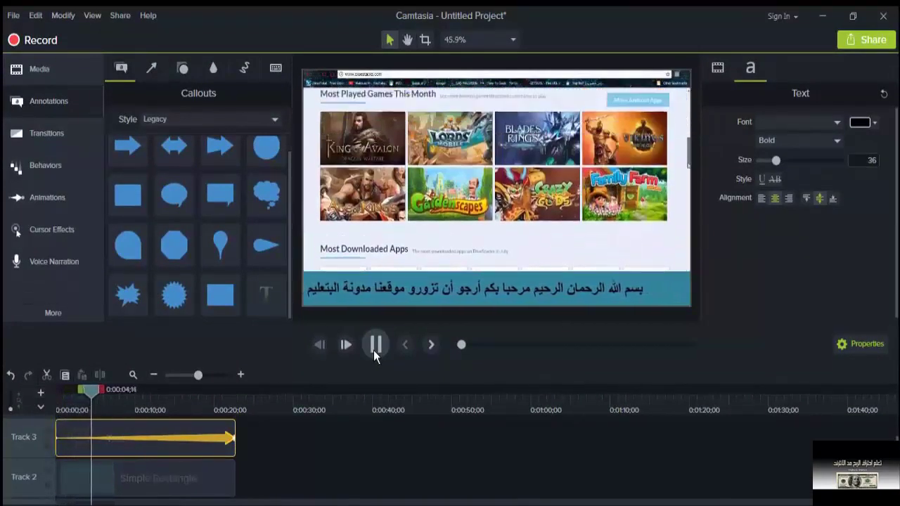
left_click(373, 350)
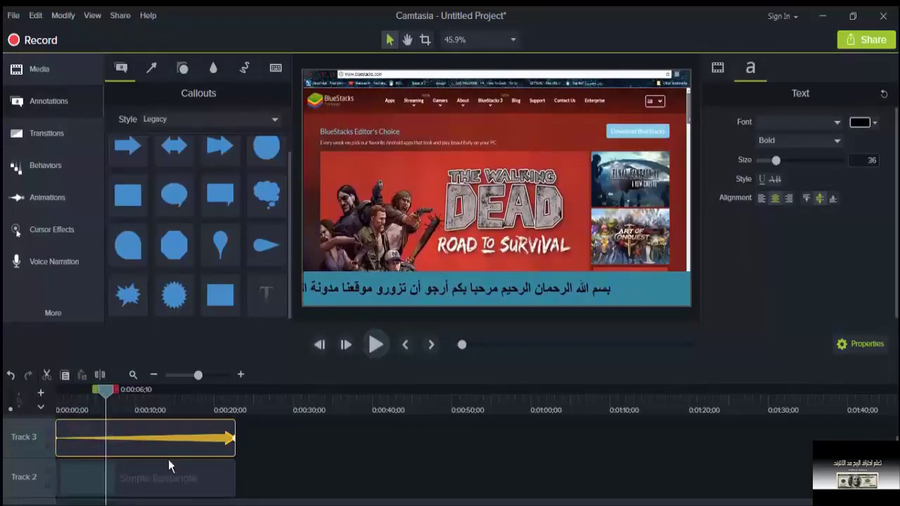
- Delete the leftward animation from the text clip and return the playhead to 0:00:00;00
right_click(179, 440)
left_click(215, 371)
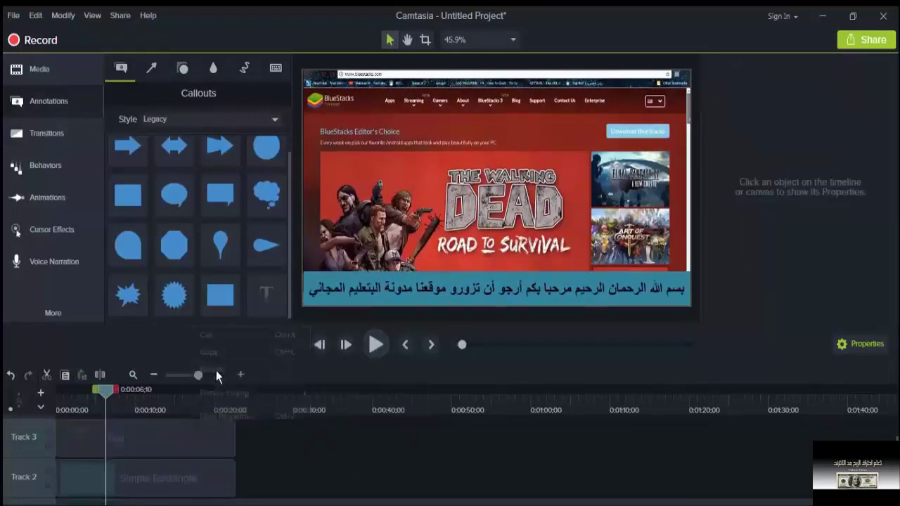
left_click_drag(112, 400, 27, 404)
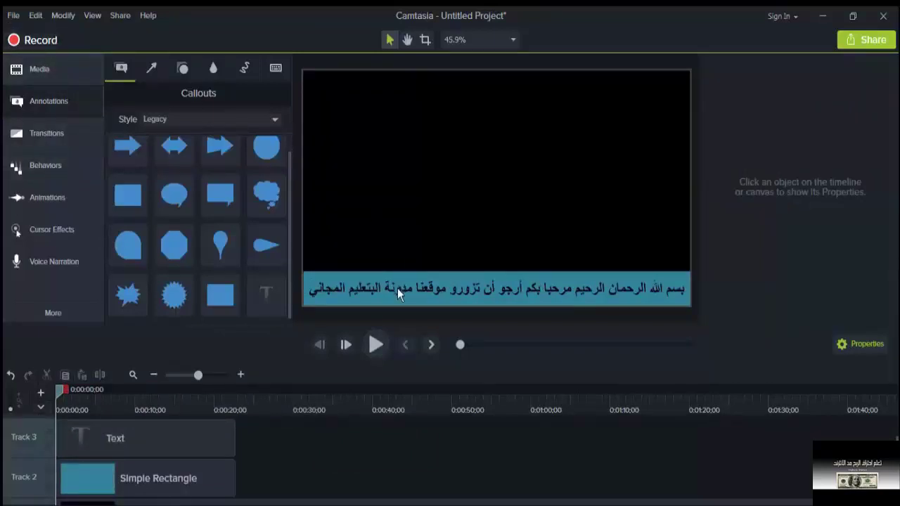
- Add a Custom animation to the banner text and move the text horizontally past the canvas's right edge
mouse_move(398, 289)
left_mouse_down()
mouse_move(709, 291)
mouse_move(345, 291)
mouse_move(404, 284)
mouse_move(396, 284)
left_mouse_up()
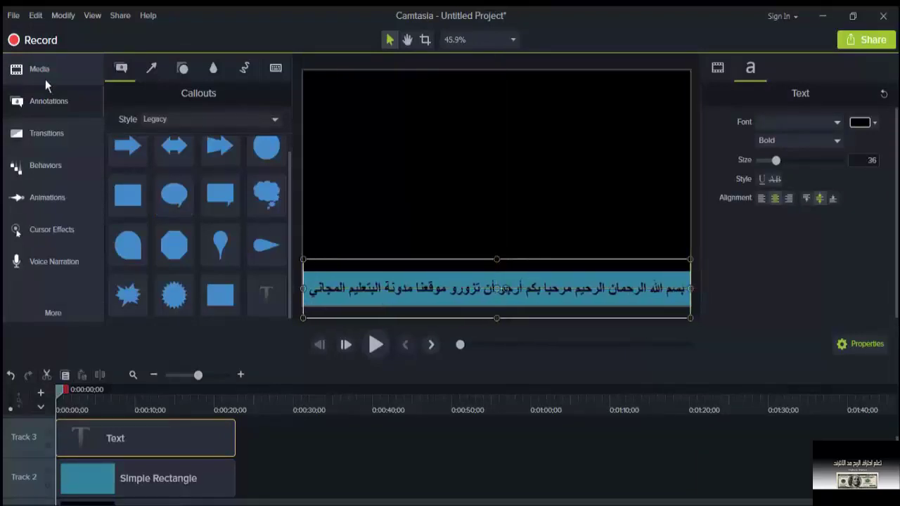
left_click(65, 16)
mouse_move(102, 77)
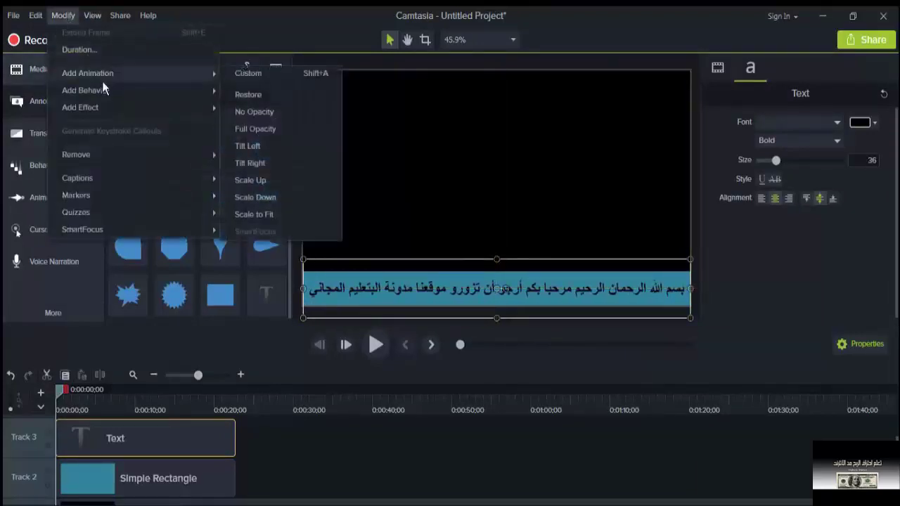
left_click(246, 73)
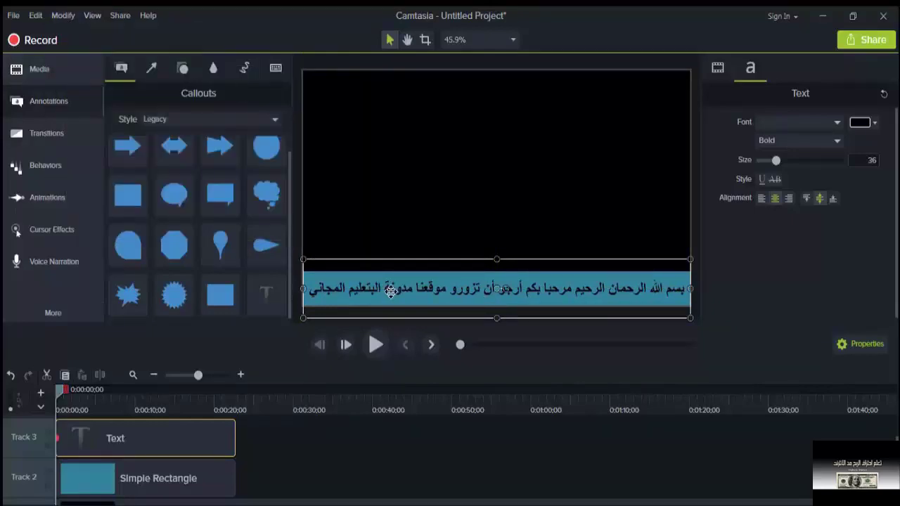
left_click_drag(390, 291, 776, 292)
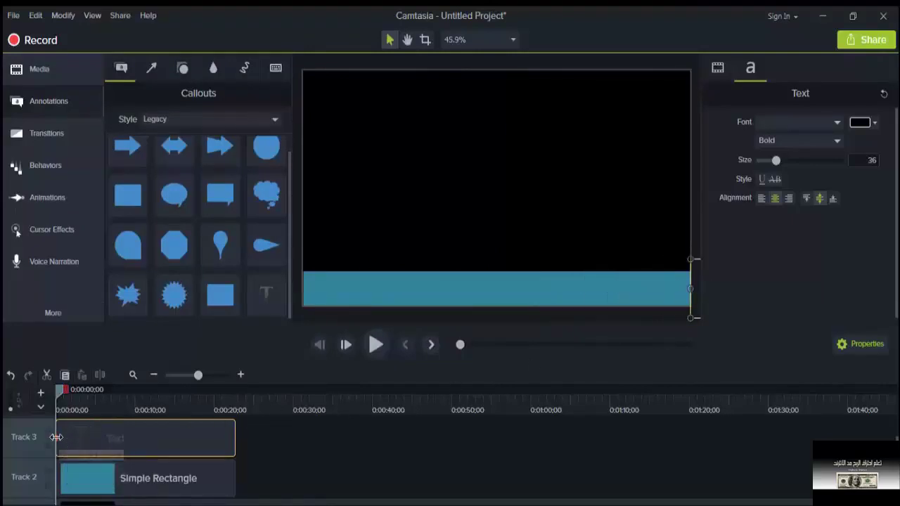
- Stretch the rightward text animation over the full clip length and preview the scrolling banner from the start
left_click_drag(67, 435, 295, 439)
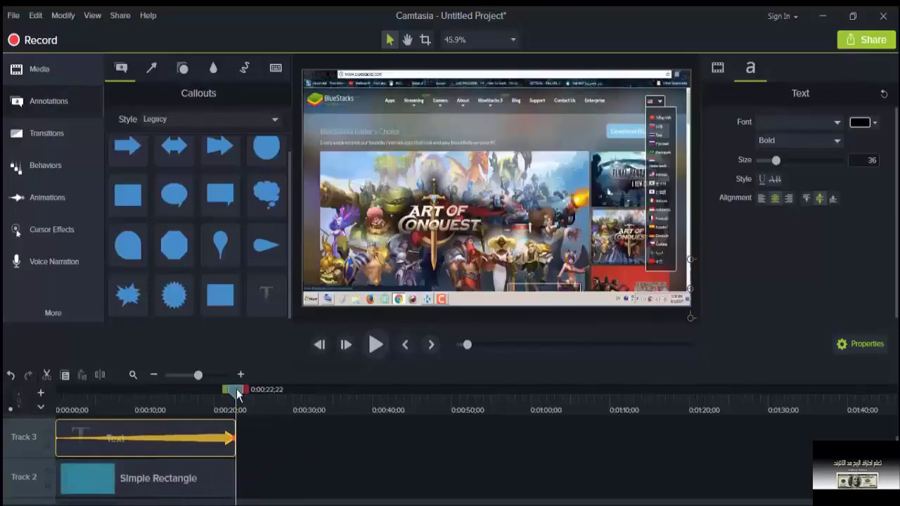
left_click(407, 345)
left_click(368, 356)
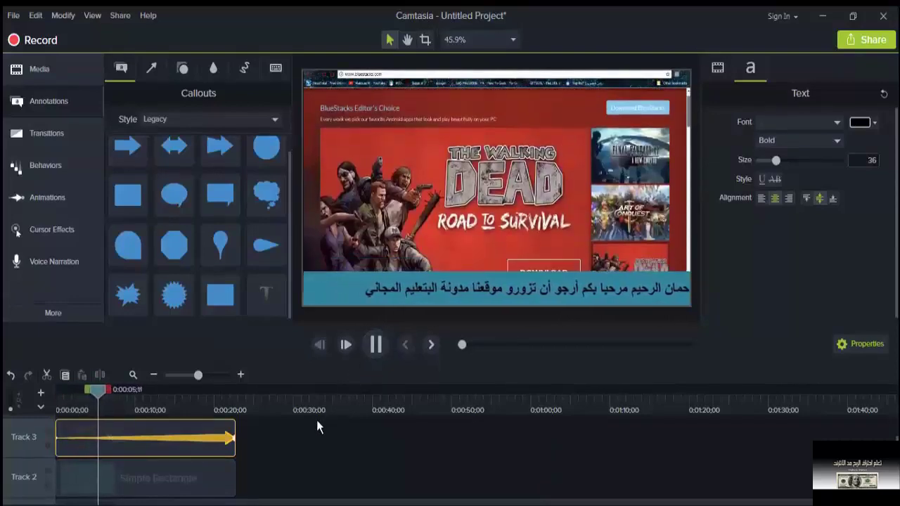
scroll(317, 427, "down", 1)
scroll(316, 420, "up", 1)
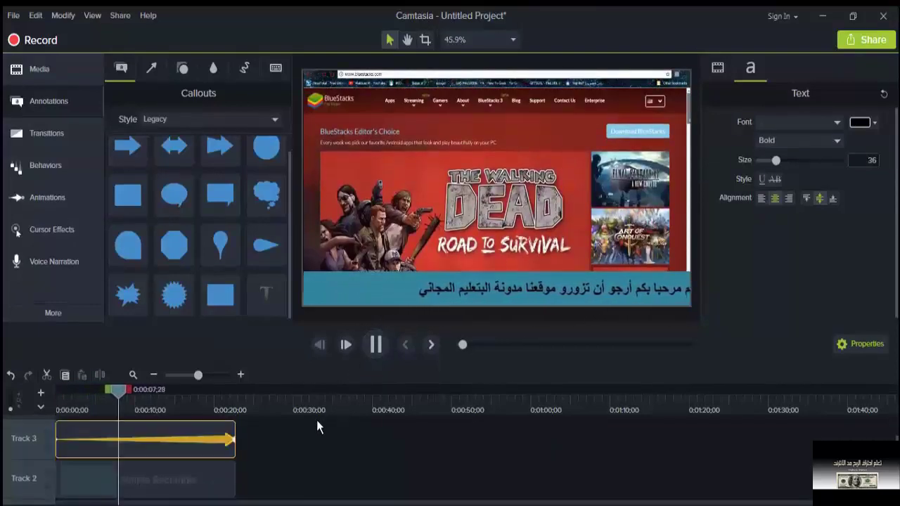
left_click(377, 344)
right_click(197, 438)
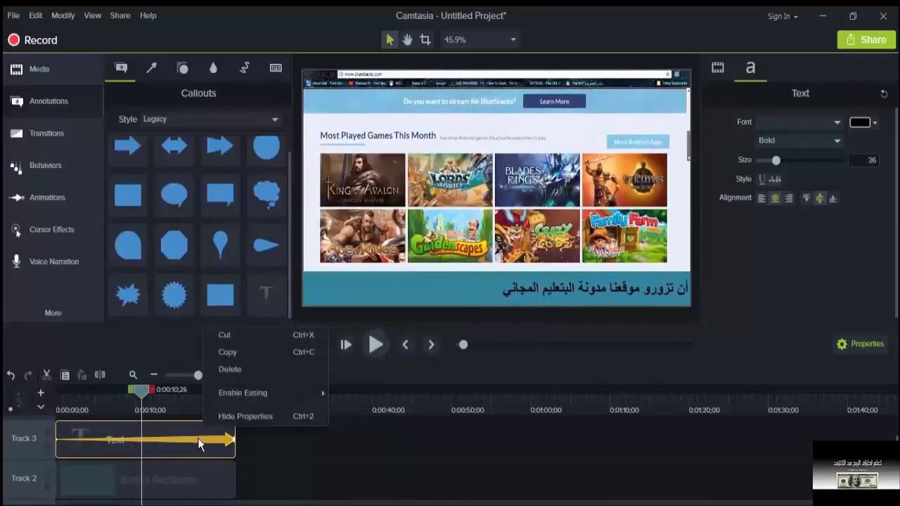
mouse_move(232, 389)
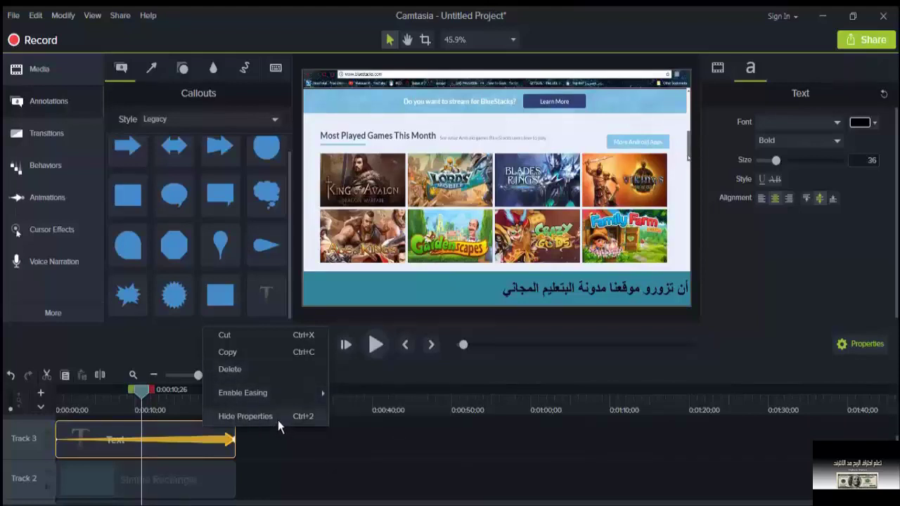
mouse_move(297, 398)
left_click(288, 456)
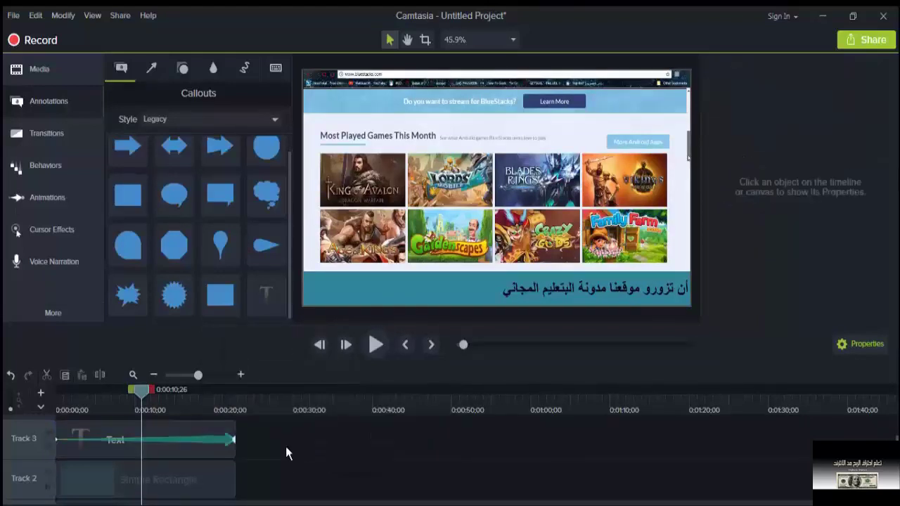
- Copy the text and rectangle clips together and paste the copies directly after the originals, at about 22 seconds
key("ctrl+a")
right_click(203, 490)
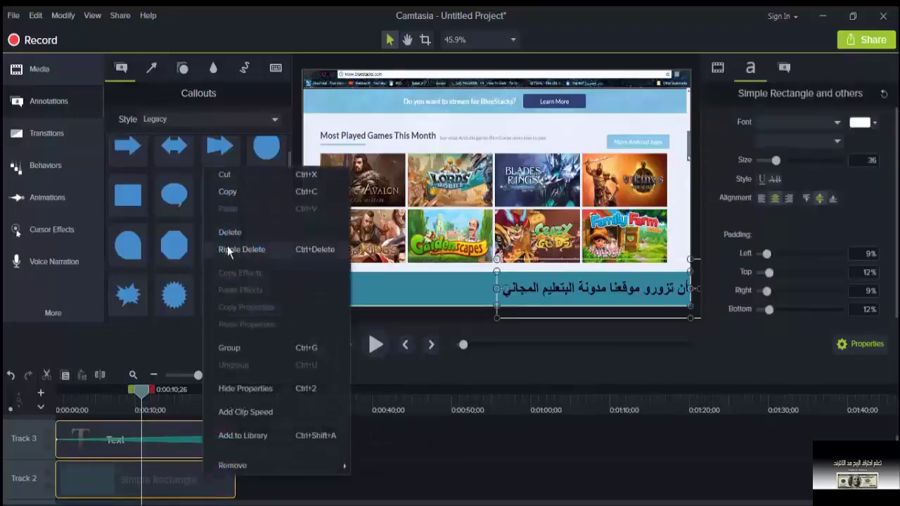
left_click(231, 196)
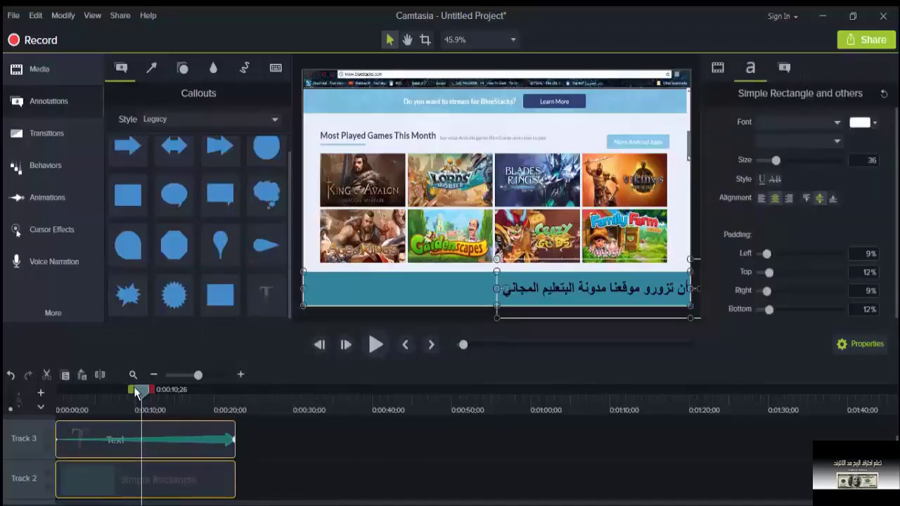
left_click_drag(134, 386, 238, 409)
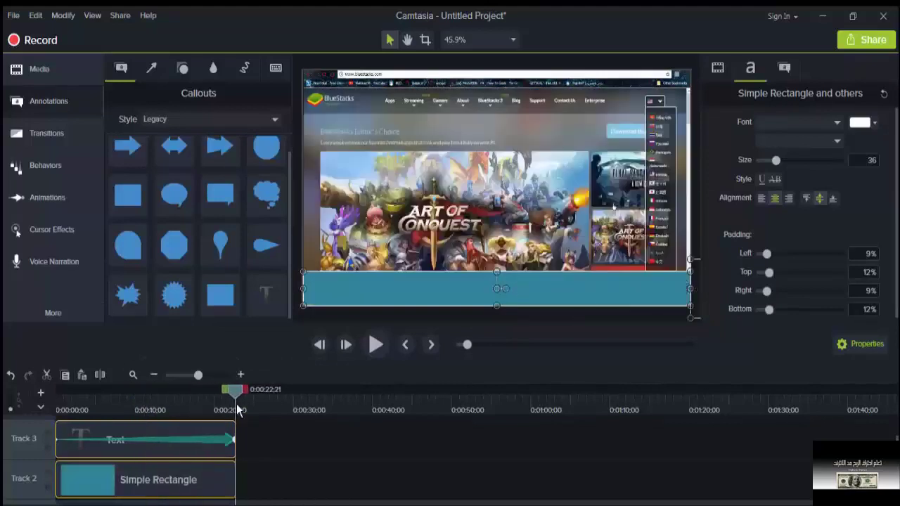
right_click(260, 491)
left_click(291, 305)
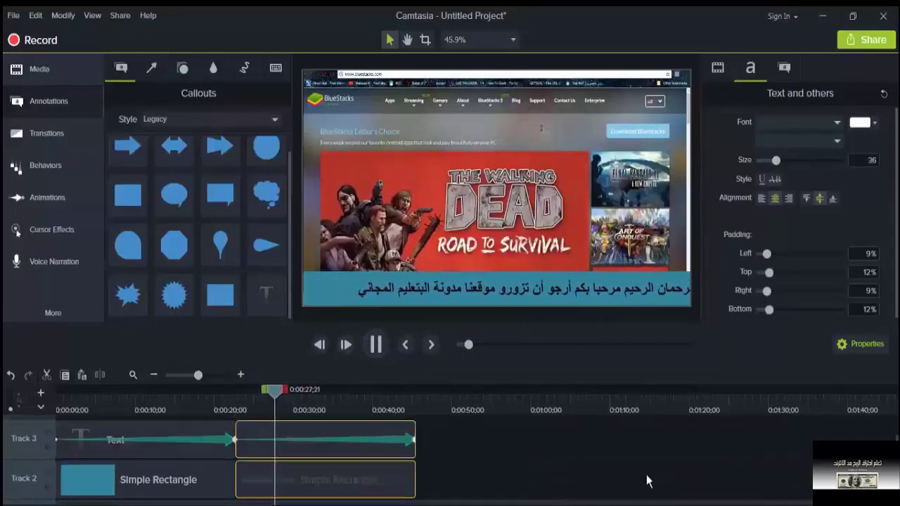
left_click_drag(197, 375, 178, 377)
scroll(529, 463, "down", 2)
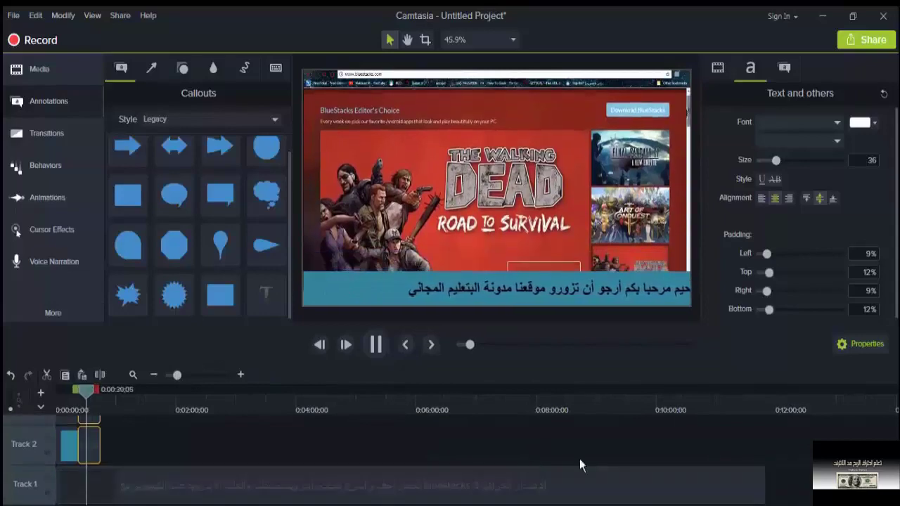